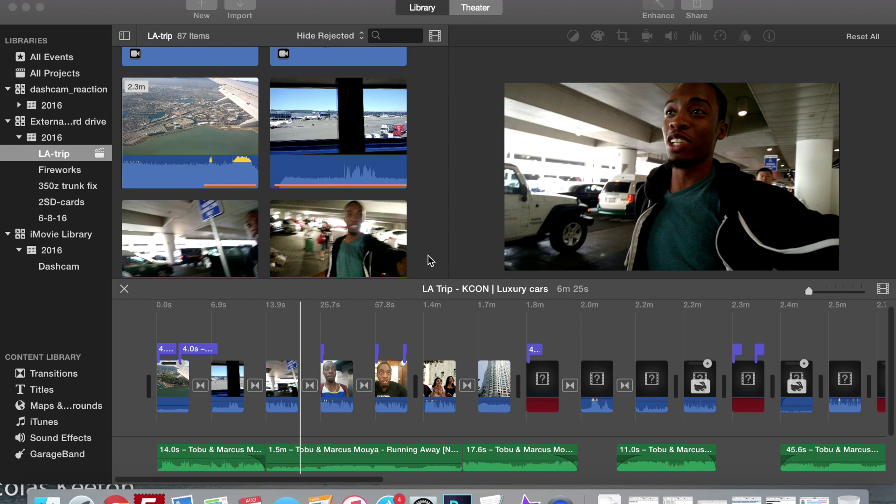
# Step: Bring iMovie forward and inspect a missing-media clip in the LA Trip timeline
pyautogui.hscroll(15, 229, 339)
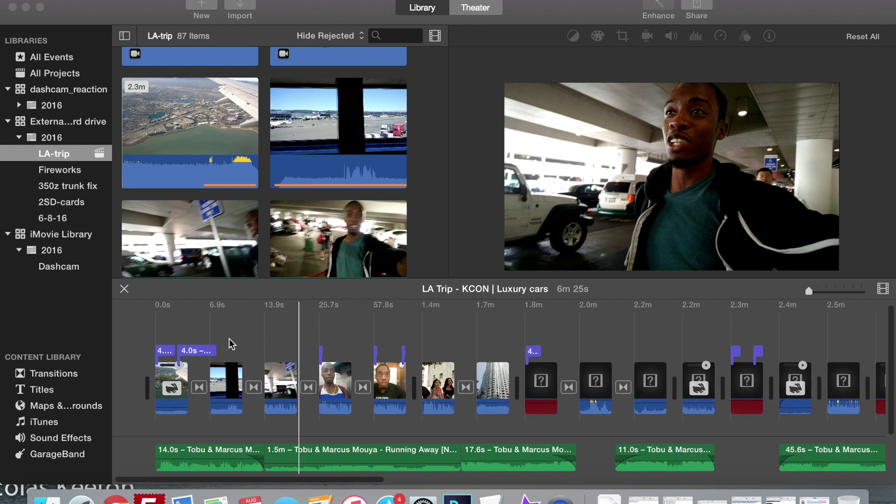
pyautogui.hscroll(15, 700, 355)
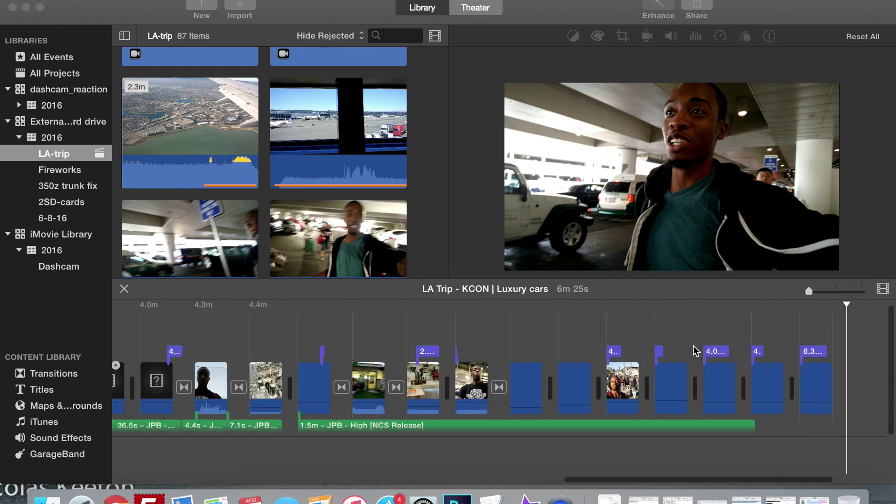
pyautogui.hscroll(-15, 695, 351)
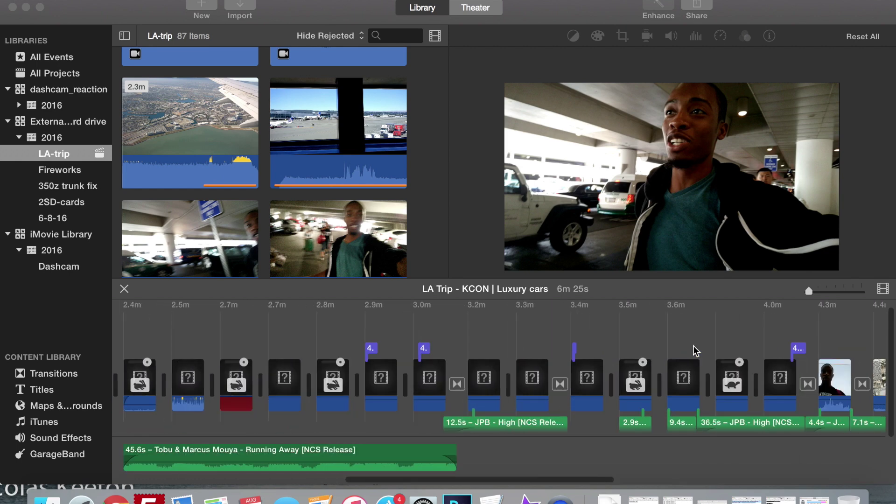
pyautogui.hscroll(-2, 690, 349)
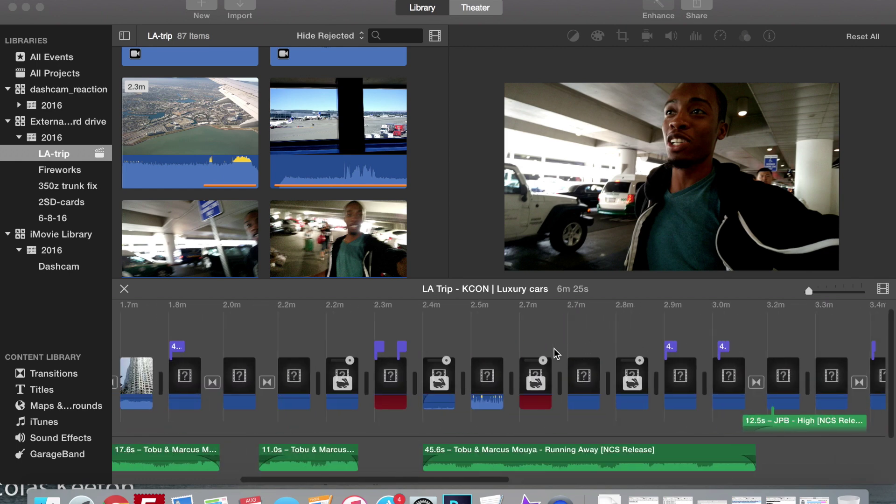
pyautogui.click(579, 348)
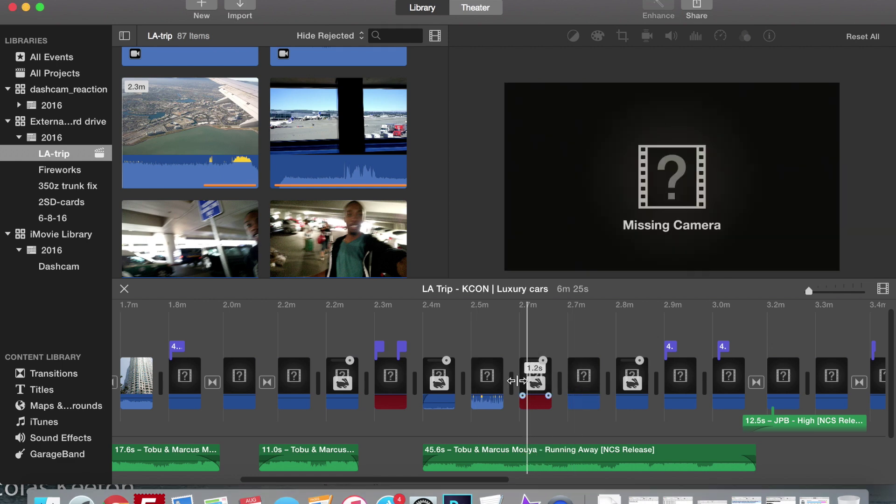
pyautogui.click(498, 385)
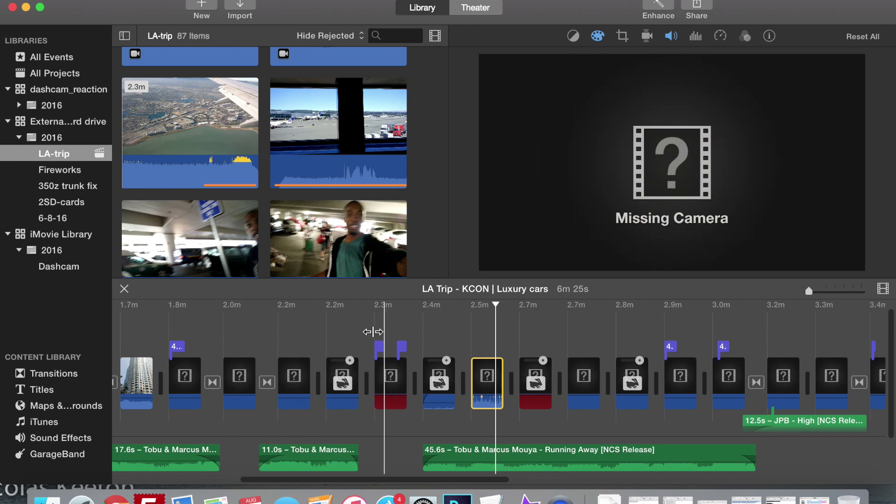
pyautogui.scroll(10, 374, 117)
pyautogui.scroll(-10, 325, 219)
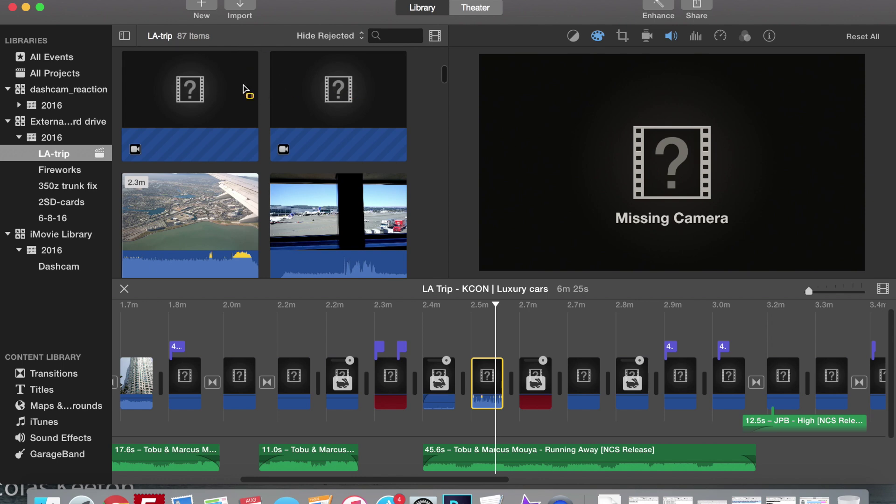
pyautogui.scroll(-5, 245, 89)
pyautogui.scroll(-3, 245, 90)
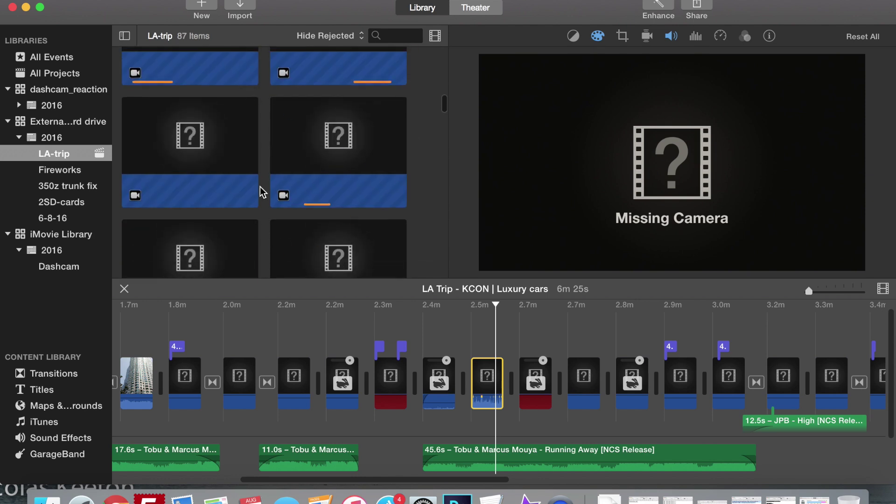
pyautogui.scroll(-2, 351, 215)
pyautogui.scroll(-2, 351, 214)
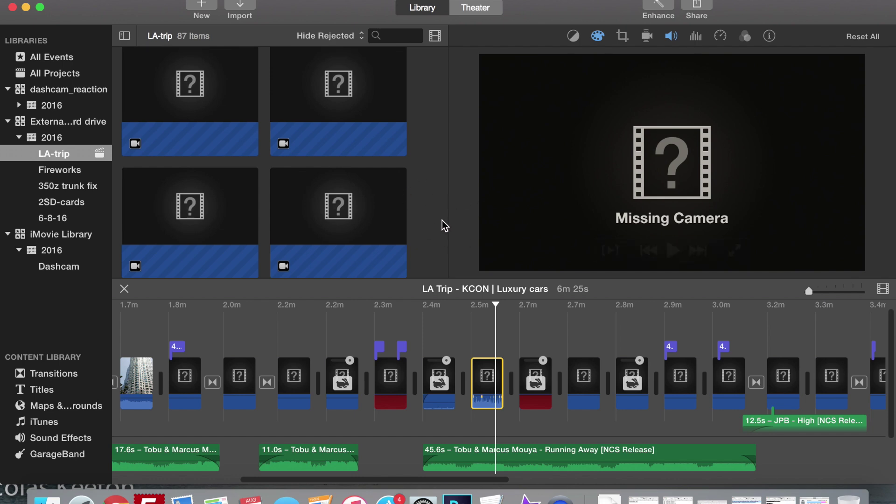
# Step: Close Image Capture, then open the Import window with Cmd-I and close it without importing
pyautogui.moveTo(482, 228)
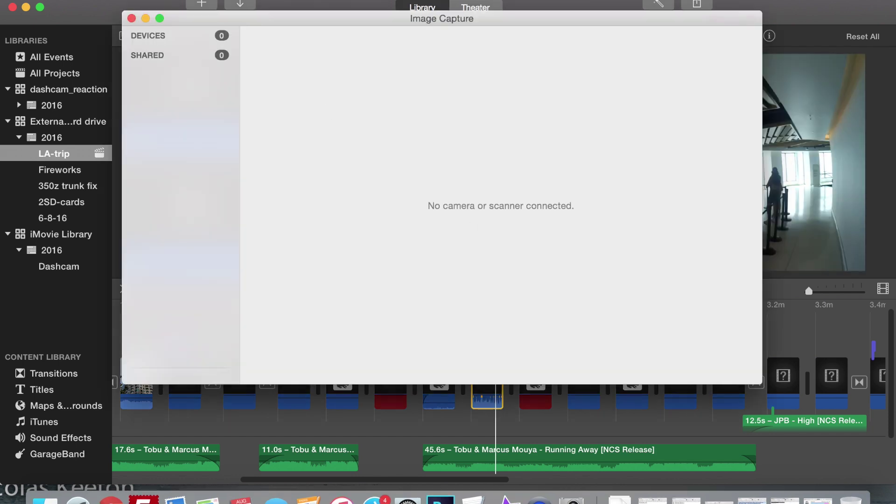
pyautogui.click(131, 18)
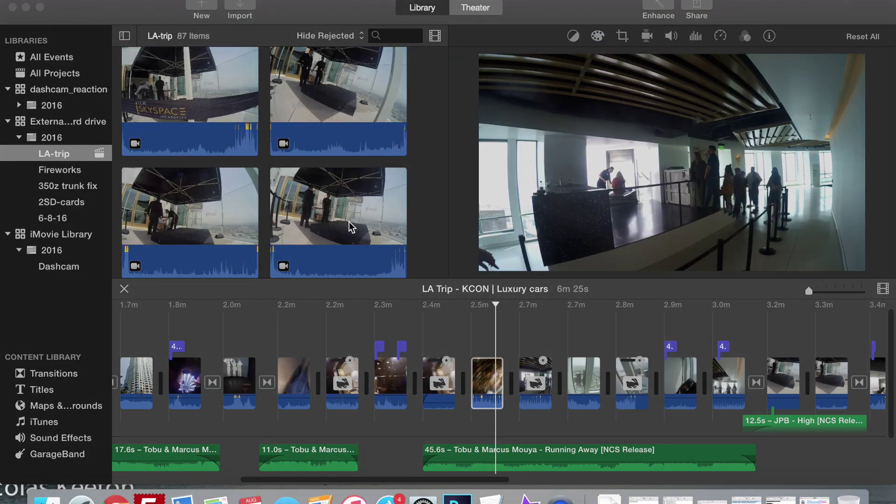
pyautogui.press('super+i')
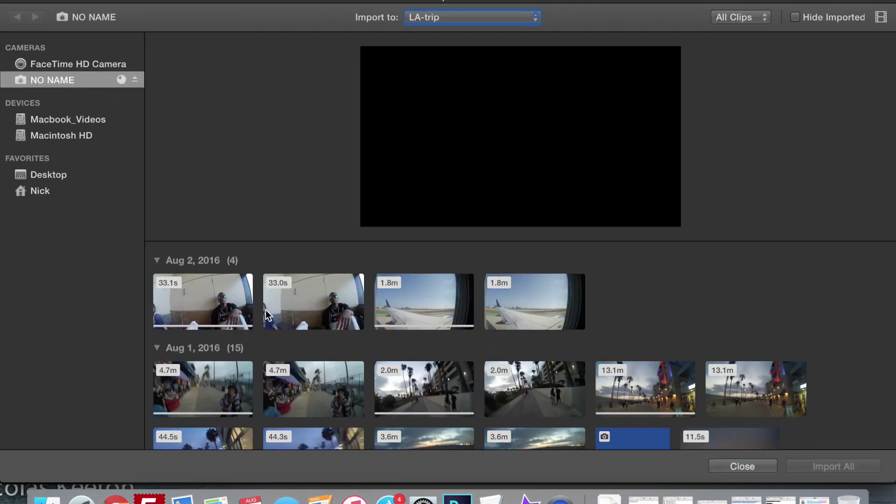
pyautogui.click(741, 465)
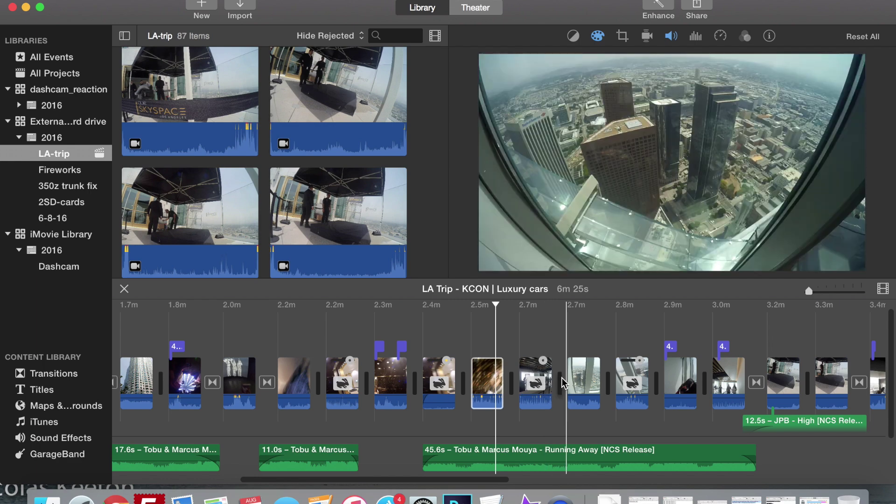
pyautogui.scroll(-3, 296, 219)
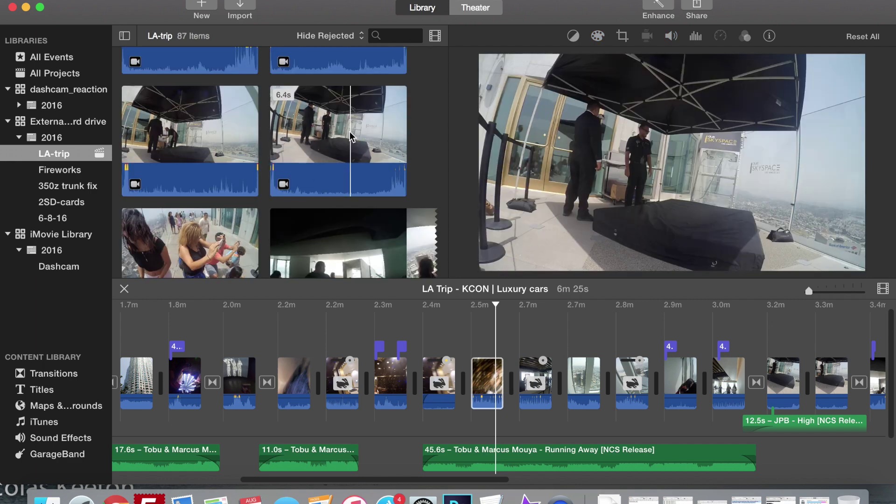
pyautogui.scroll(5, 351, 136)
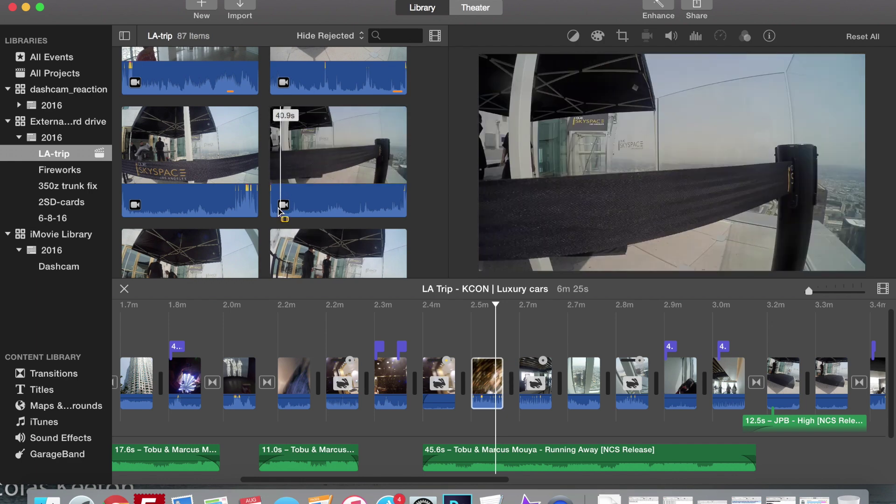
pyautogui.moveTo(286, 212)
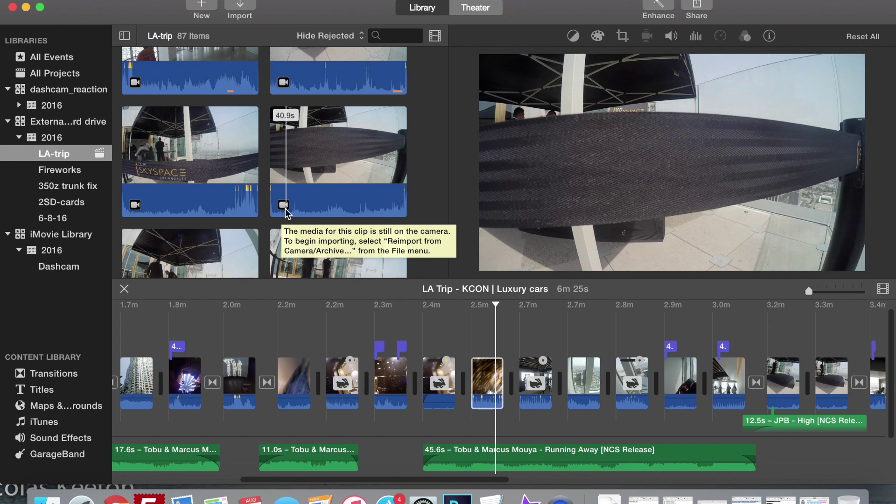
# Step: Look through the File menu and dismiss it without choosing a command
pyautogui.click(88, 4)
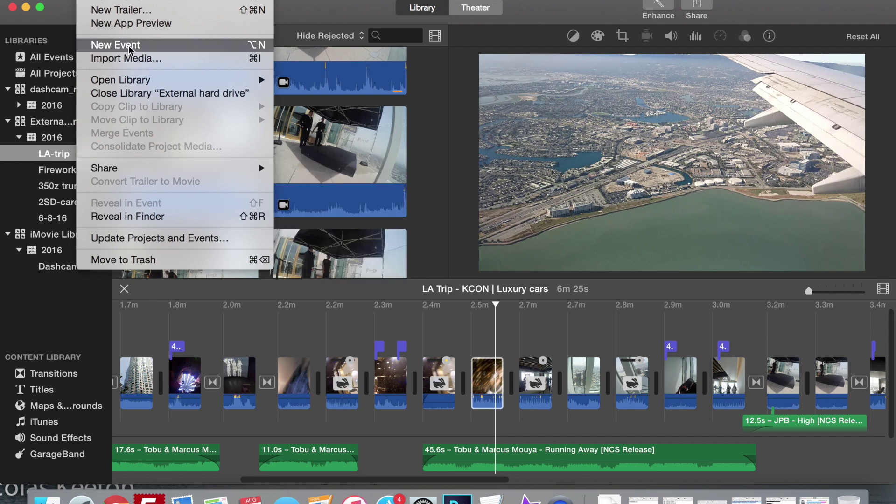
pyautogui.moveTo(51, 0)
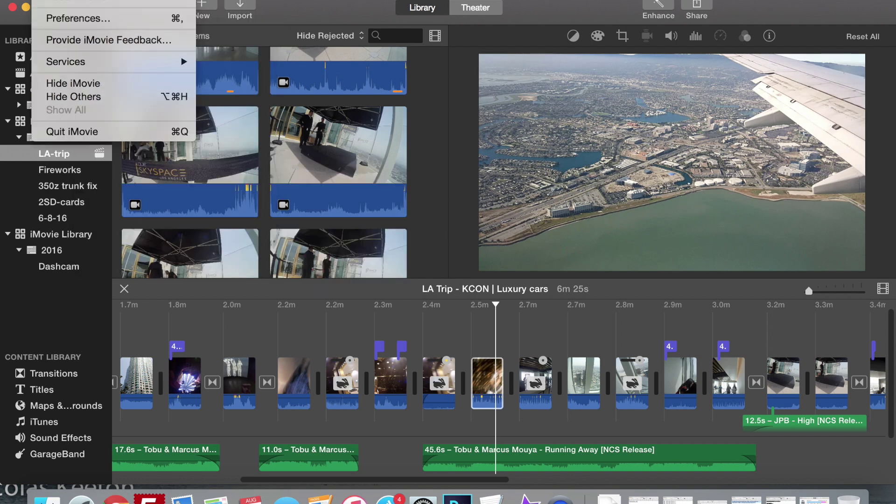
pyautogui.moveTo(89, 0)
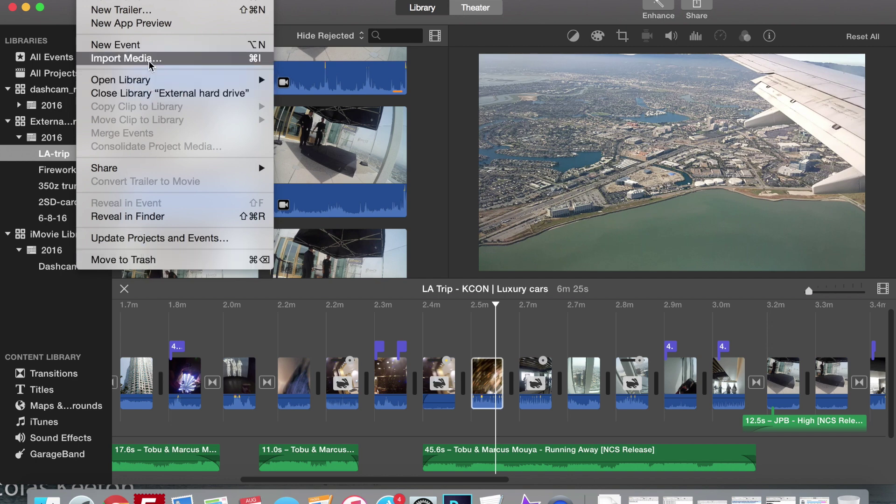
pyautogui.click(526, 339)
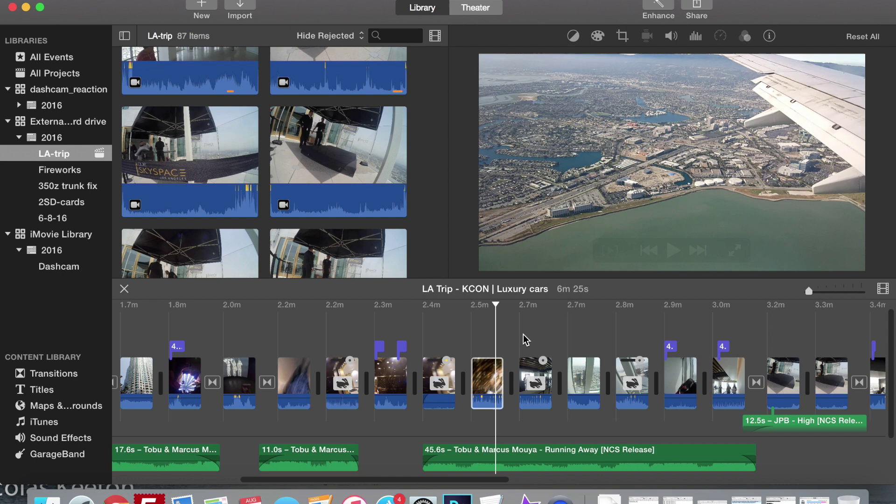
# Step: Choose Share > File for the LA Trip project, then show All Projects in the library
pyautogui.click(697, 11)
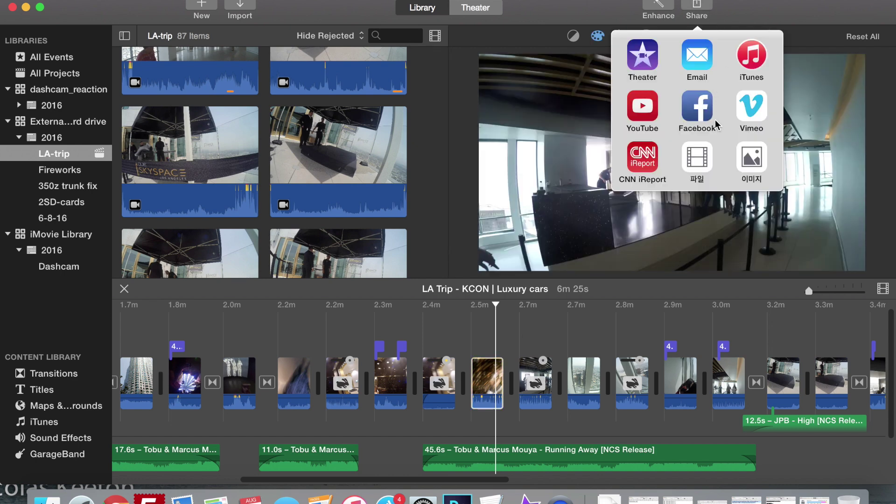
pyautogui.click(687, 166)
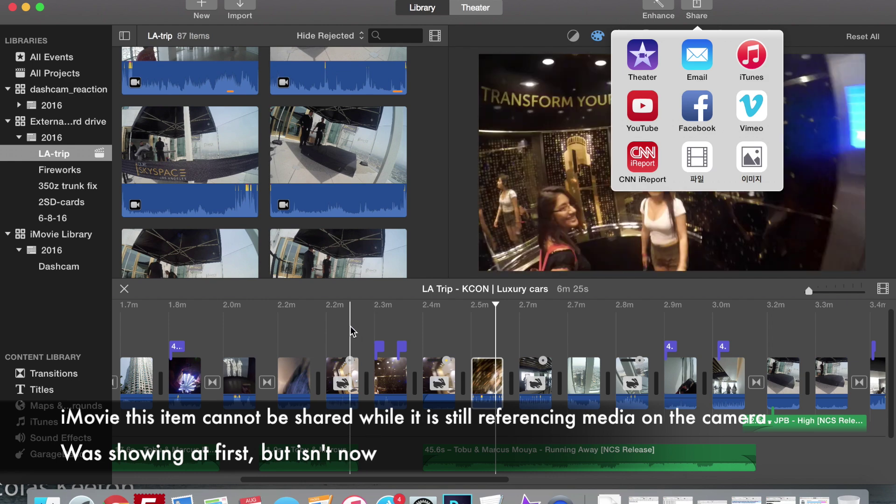
pyautogui.click(46, 74)
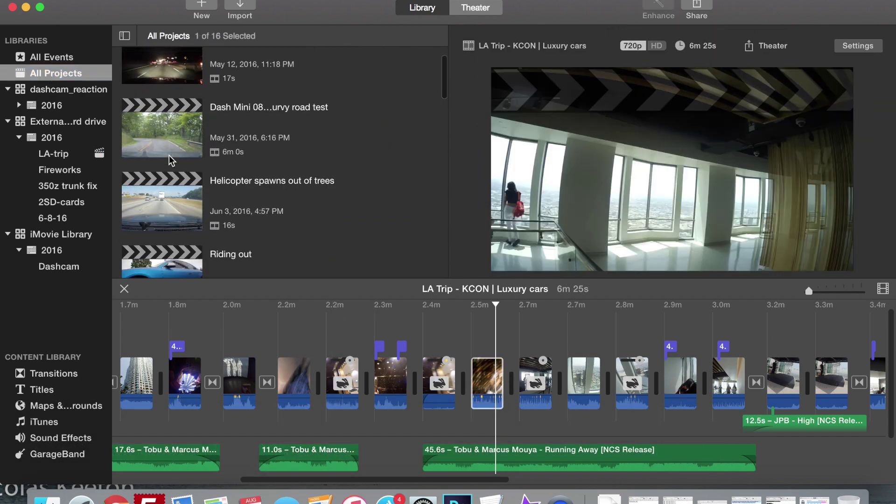
# Step: Scroll to LA Trip - KCON | Luxury cars, try and dismiss Share, then switch to the Theater
pyautogui.scroll(2, 171, 161)
pyautogui.scroll(-15, 170, 160)
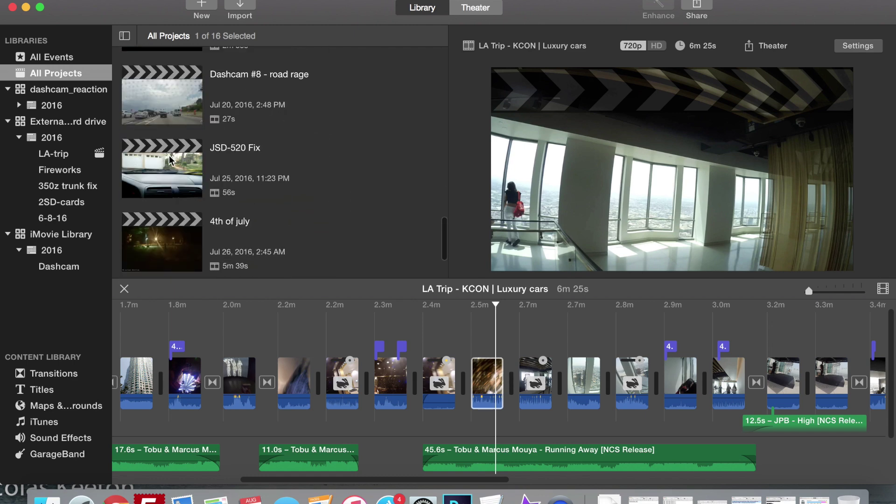
pyautogui.scroll(-3, 171, 160)
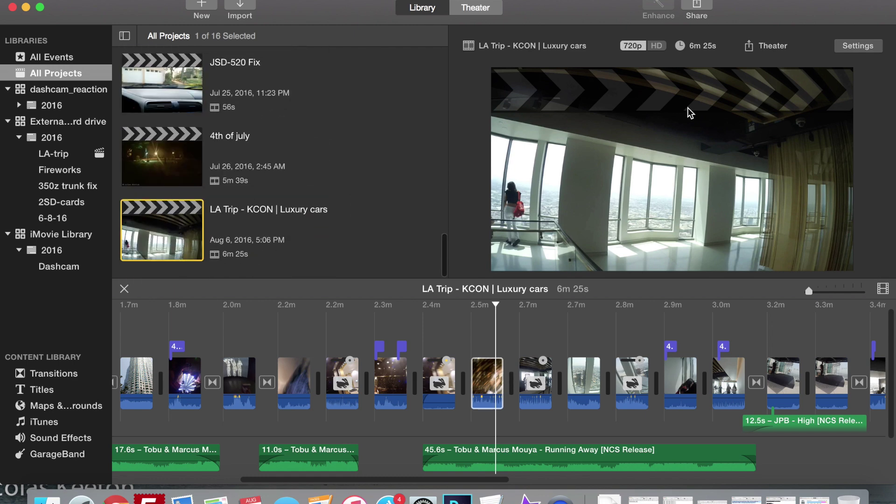
pyautogui.click(700, 9)
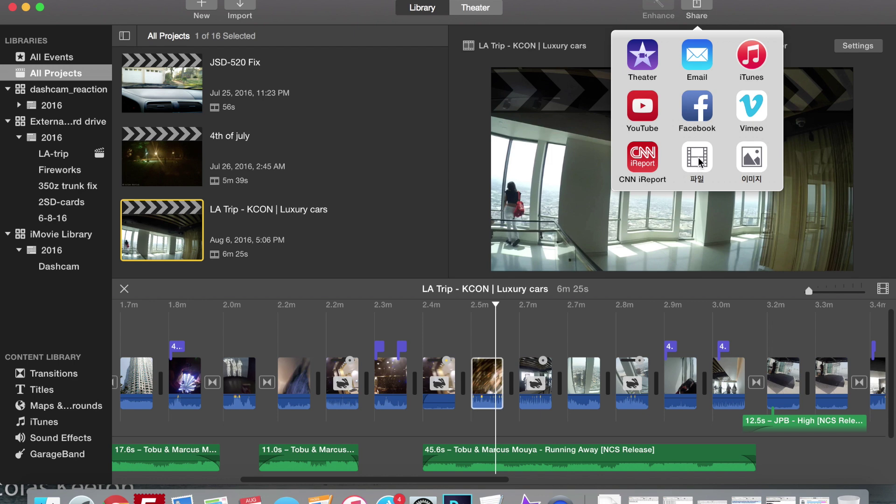
pyautogui.click(699, 163)
pyautogui.click(385, 128)
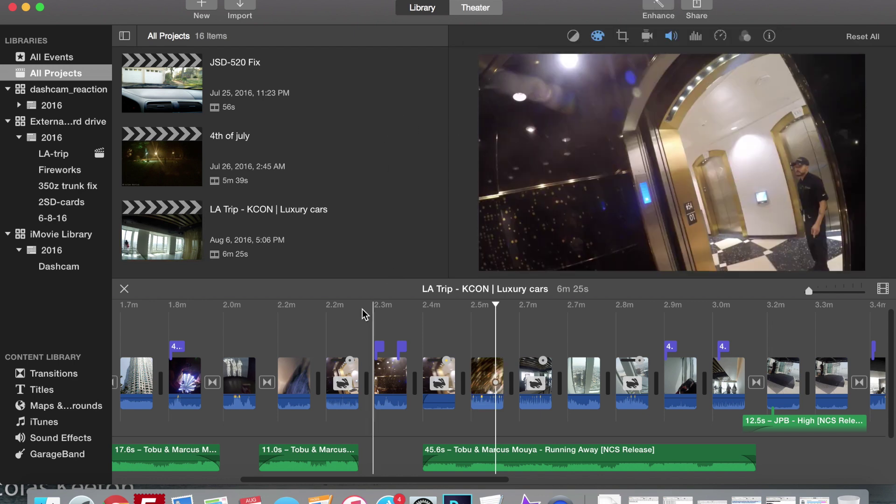
pyautogui.click(371, 312)
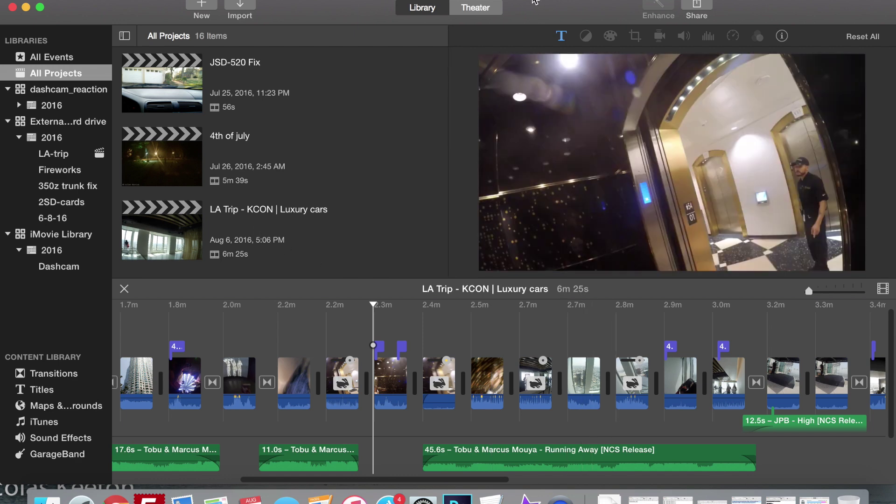
pyautogui.click(464, 8)
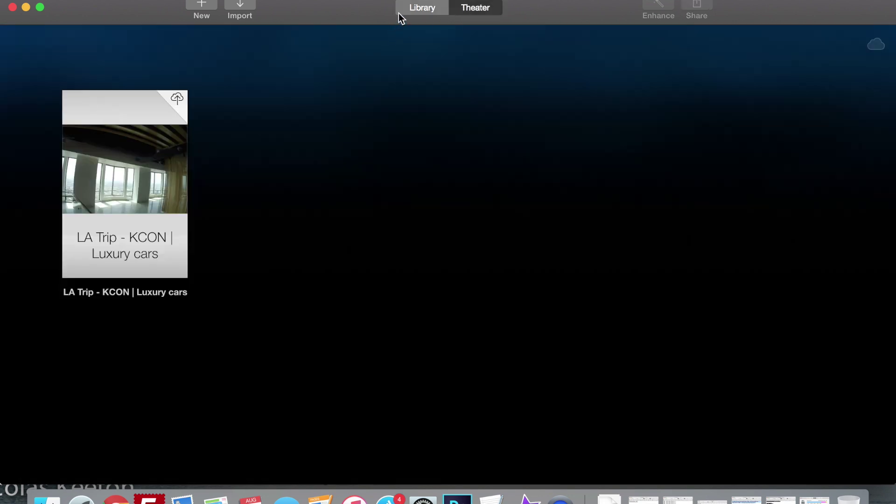
pyautogui.click(401, 11)
pyautogui.click(695, 13)
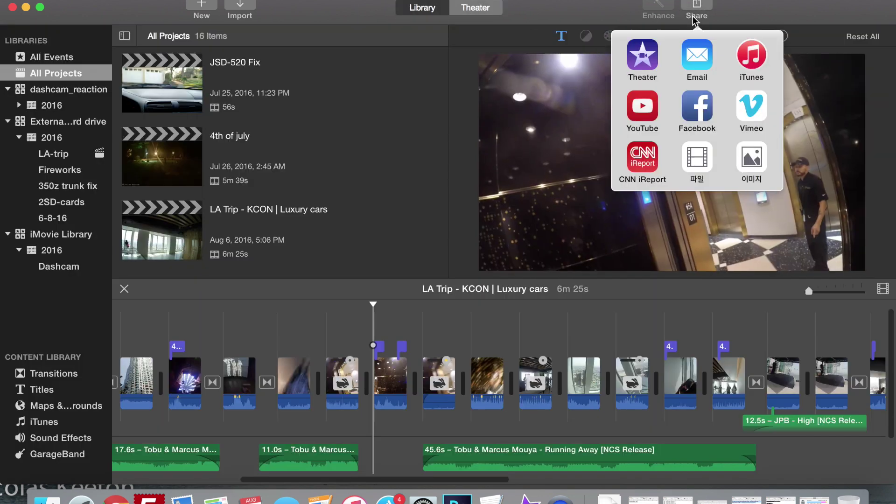
pyautogui.click(485, 7)
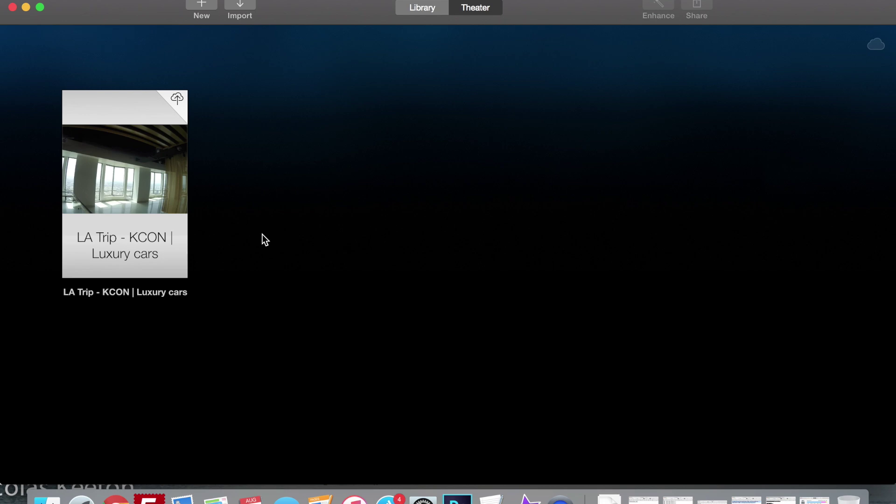
# Step: In Finder, discard the unsaved smart search, open Movies and select the 541.2 MB iMovie Theater package
pyautogui.click(47, 498)
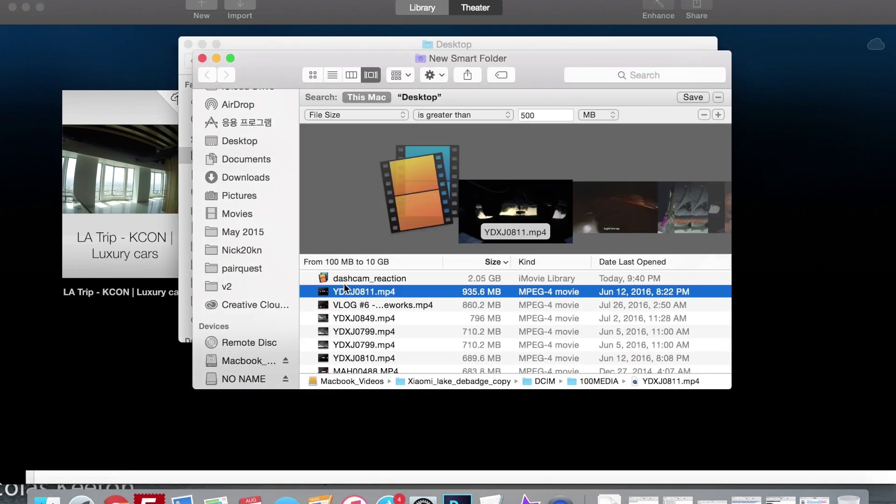
pyautogui.scroll(-5, 351, 342)
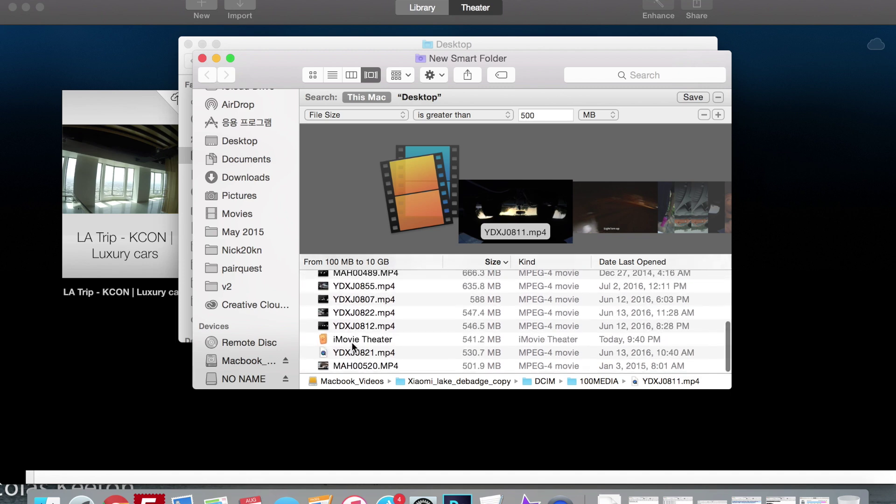
pyautogui.click(219, 217)
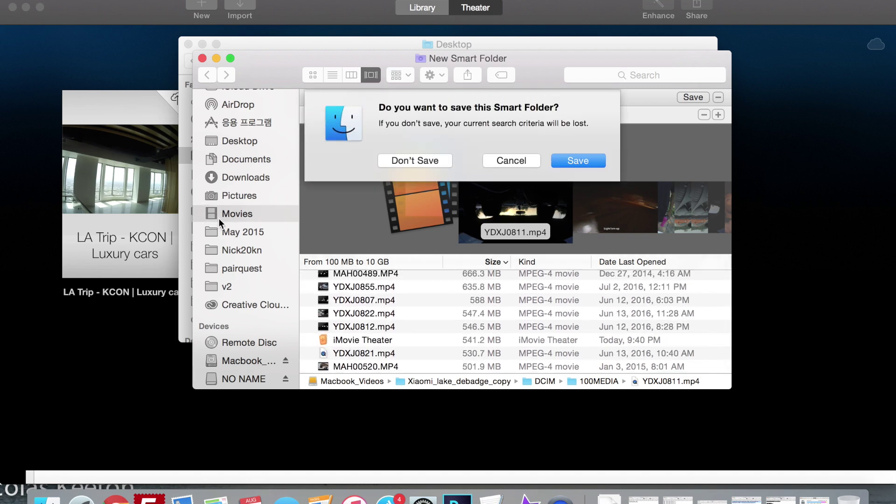
pyautogui.click(435, 160)
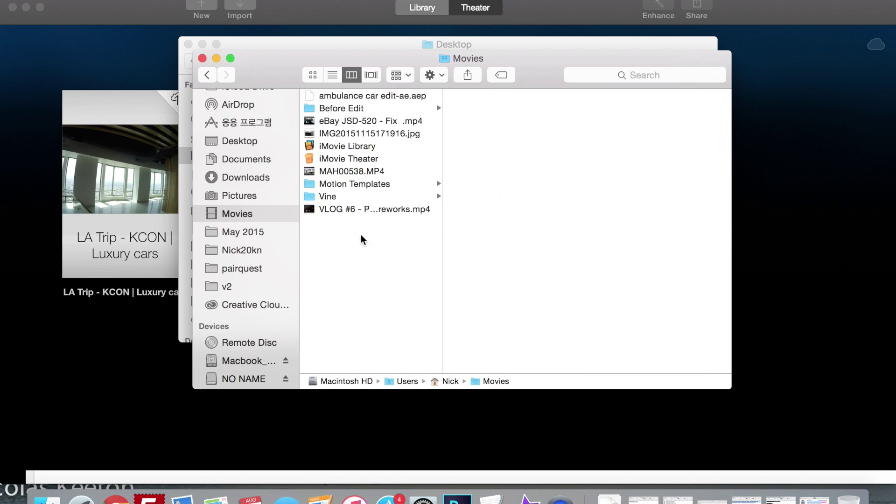
pyautogui.click(370, 161)
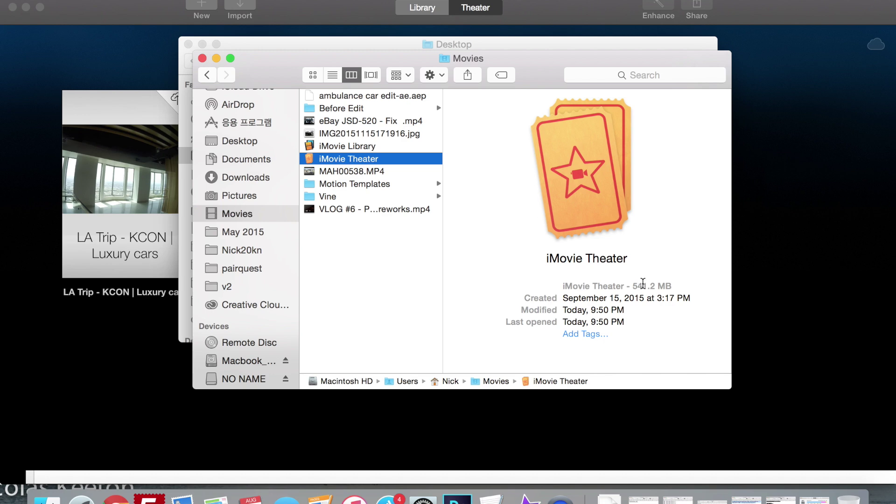
pyautogui.rightClick(418, 164)
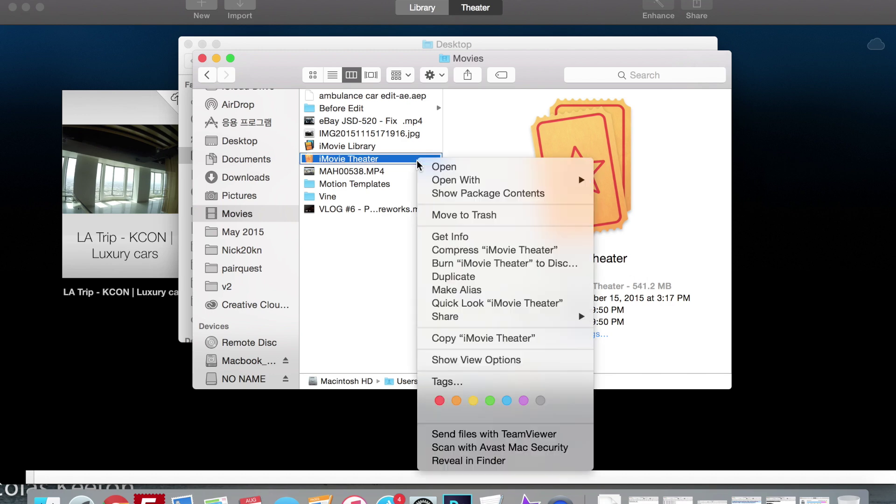
# Step: Show the iMovie Theater package contents, open Media > Archives, select the LA Trip mp4, and return to iMovie
pyautogui.click(439, 196)
pyautogui.click(353, 108)
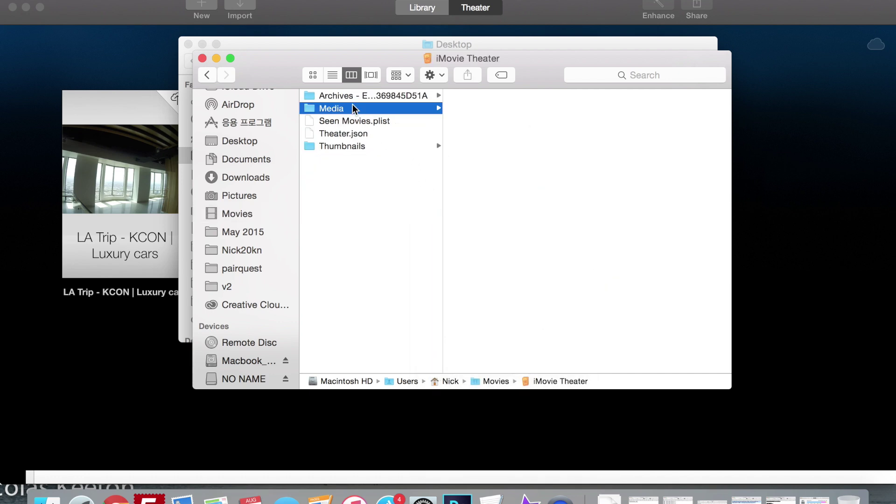
pyautogui.click(389, 97)
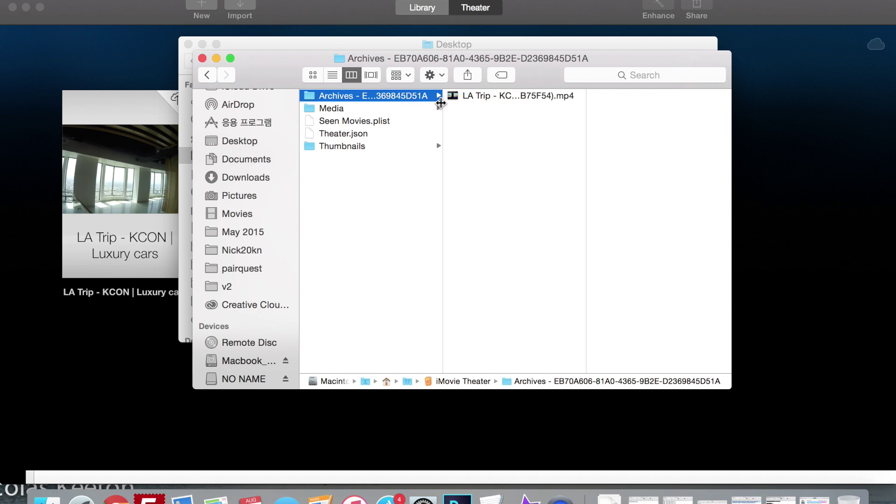
pyautogui.click(473, 97)
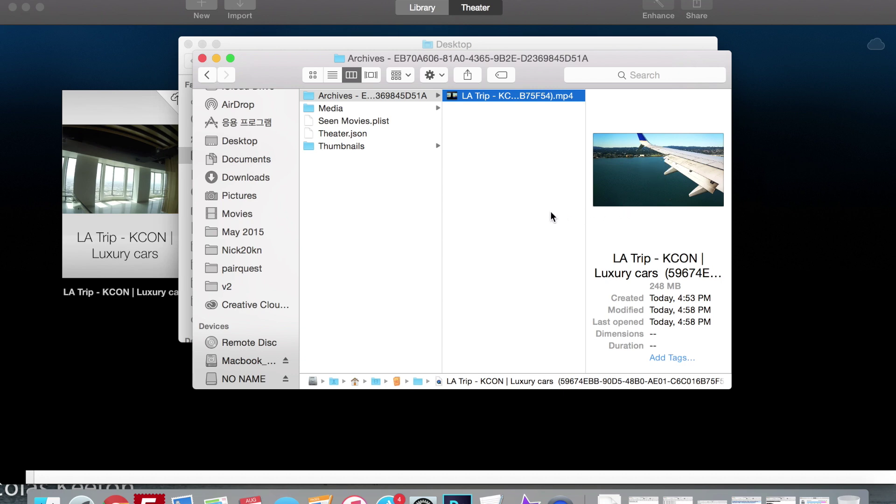
pyautogui.click(519, 94)
pyautogui.click(41, 108)
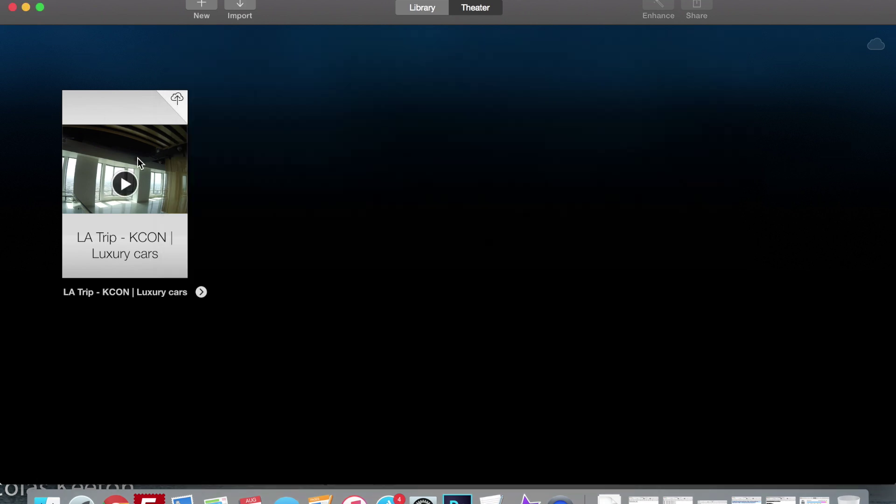
# Step: Play the archived LA Trip mp4 full screen in QuickTime Player, then close it
pyautogui.click(48, 498)
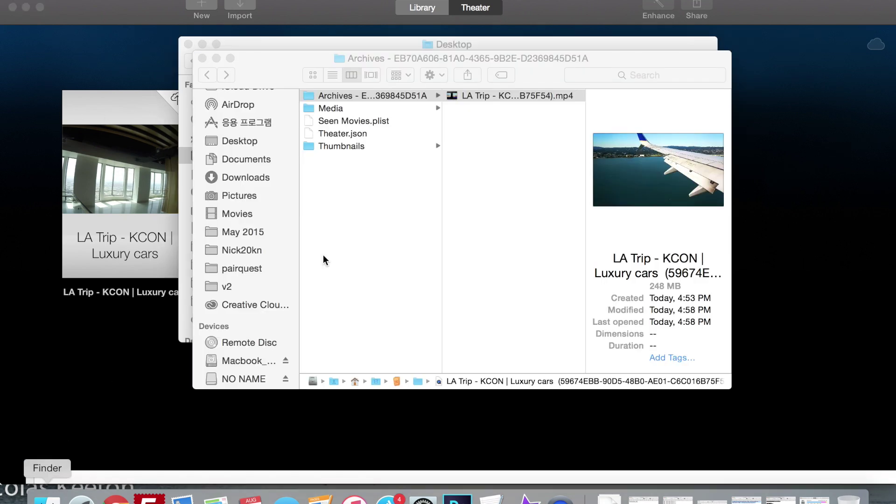
pyautogui.doubleClick(491, 99)
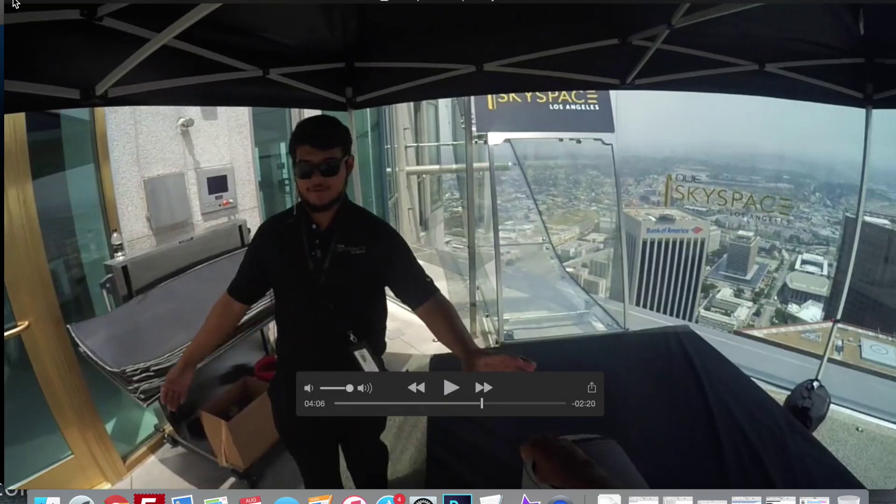
pyautogui.click(13, 5)
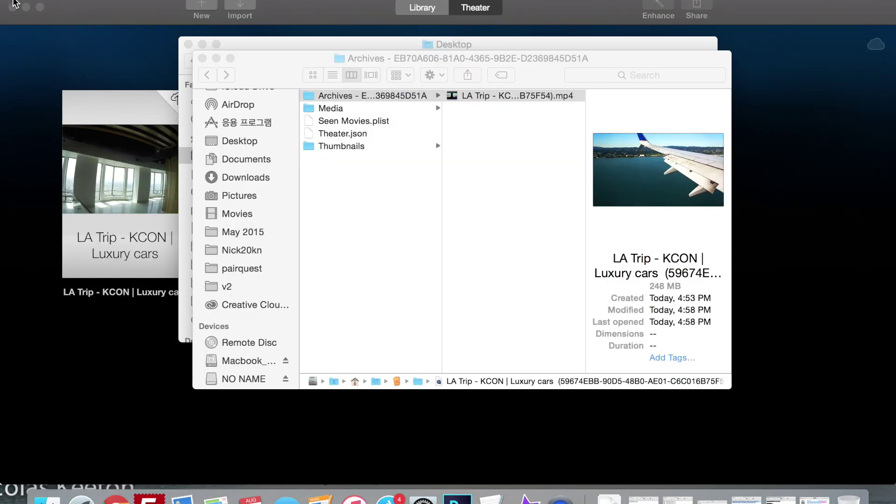